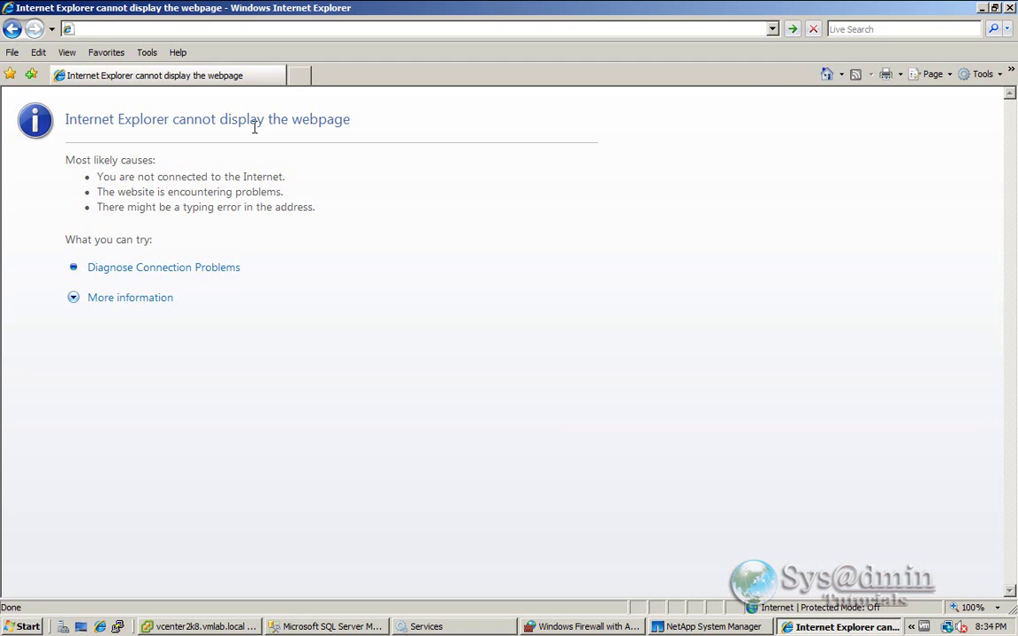
text(https:)
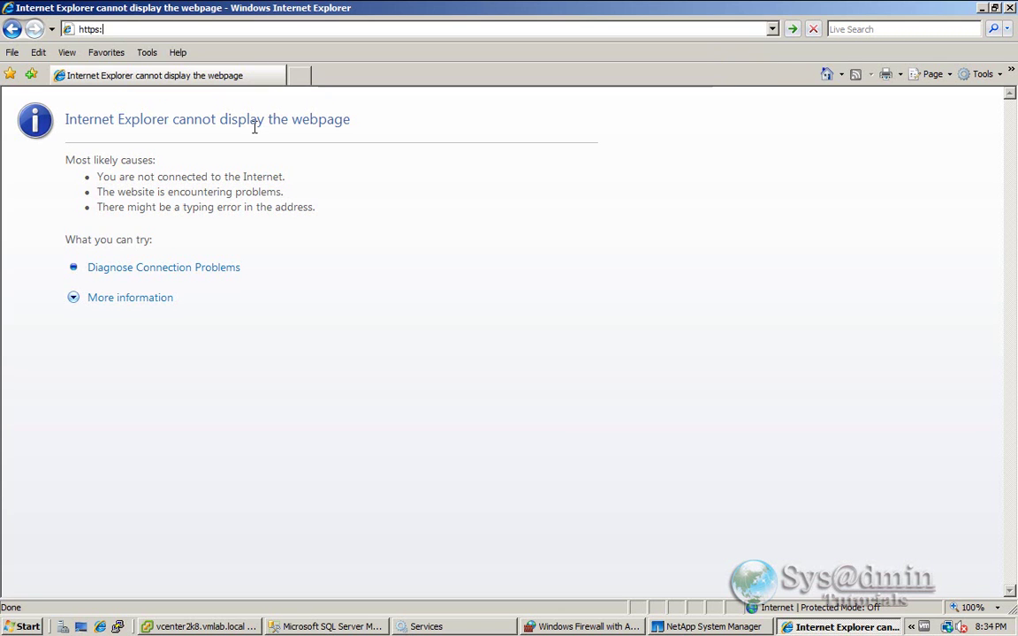
text(//win2k)
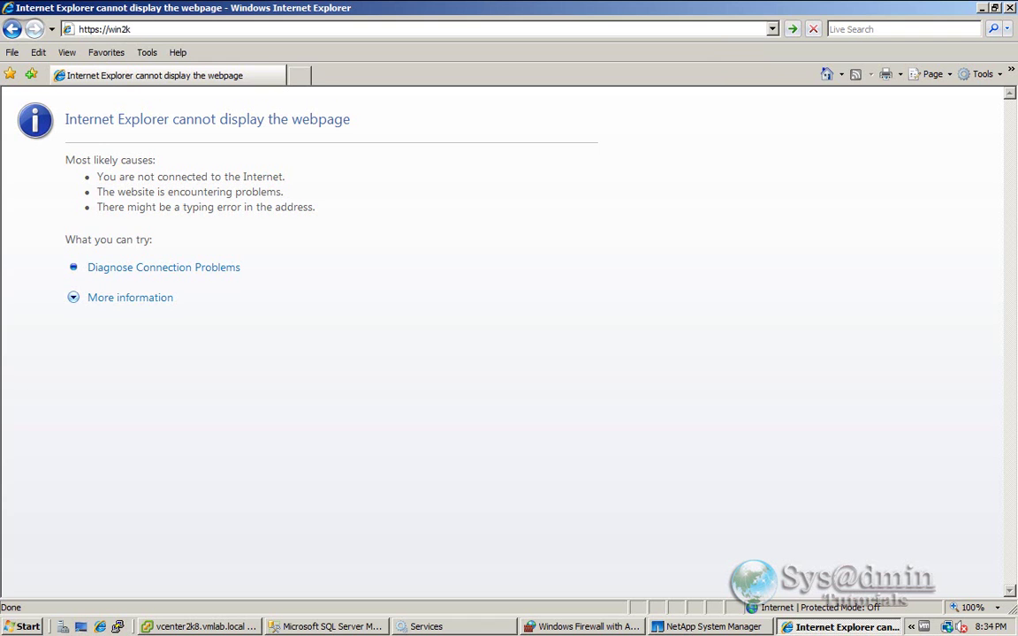
text(85.vmlab.local)
key(Return)
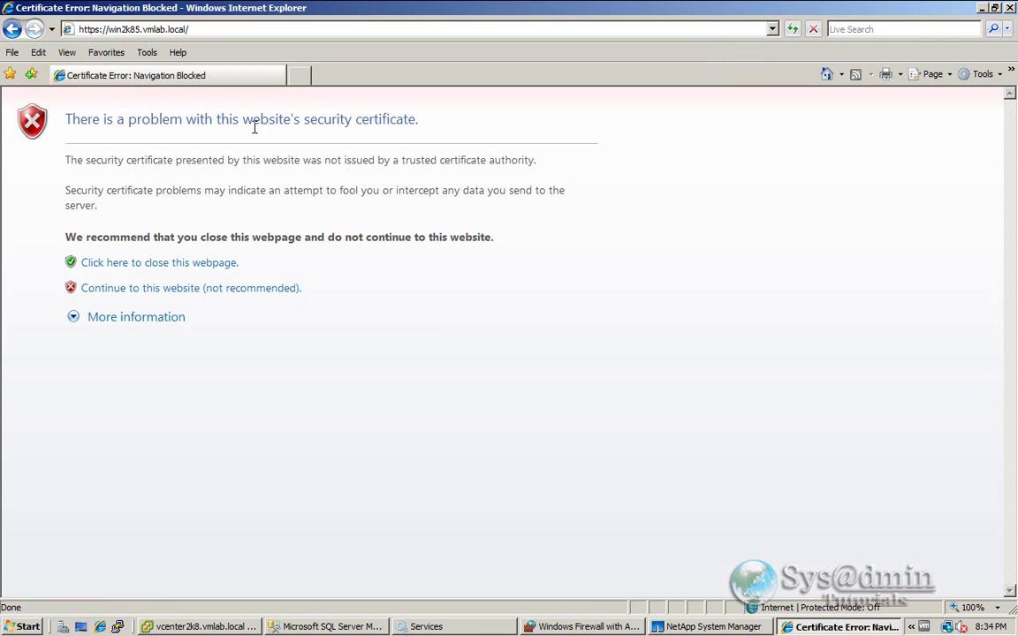
click(251, 289)
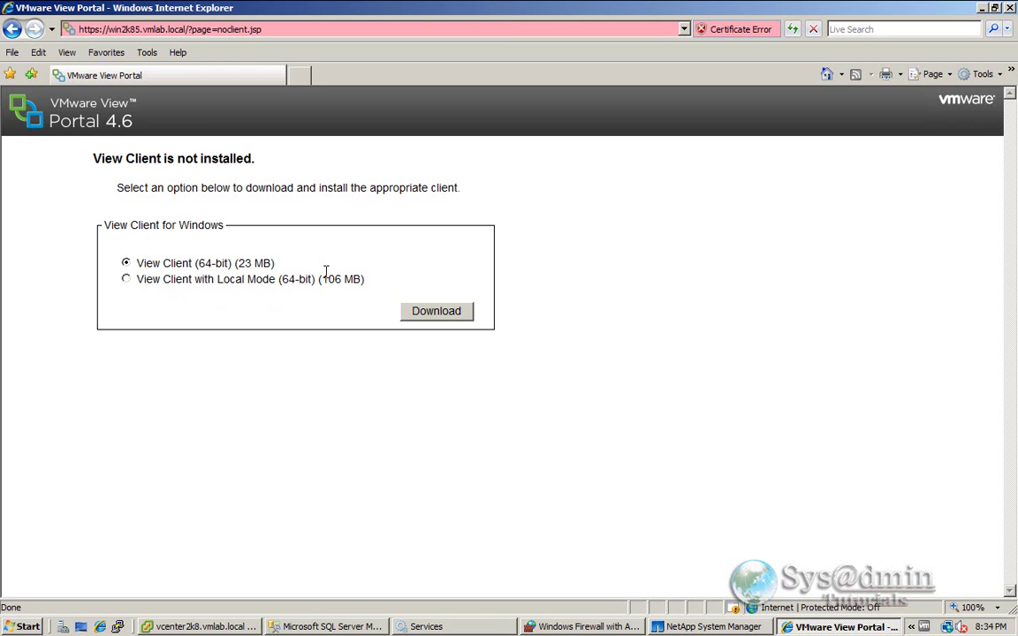
Step: Download the View Client (64-bit, 23 MB) from the View Portal
click(440, 316)
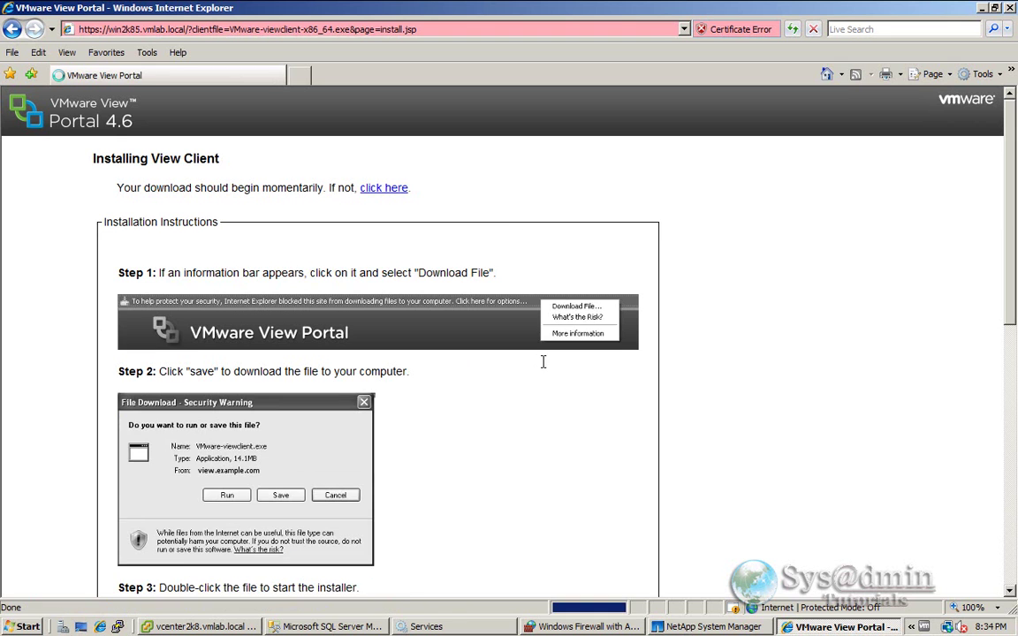
Step: Allow the blocked View Client download and run the installer through both security warnings
click(485, 96)
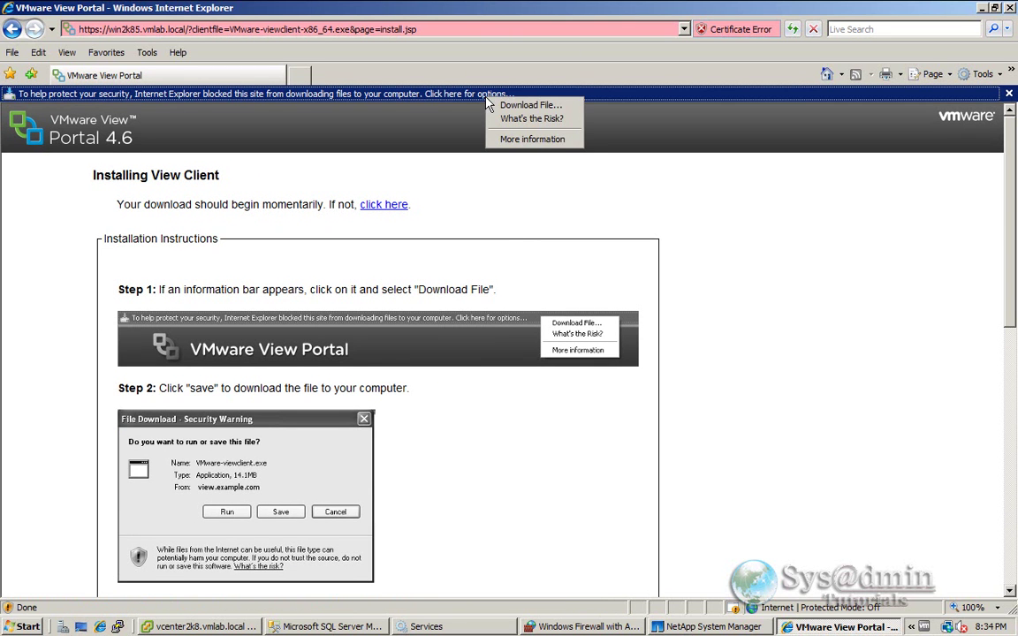
click(500, 107)
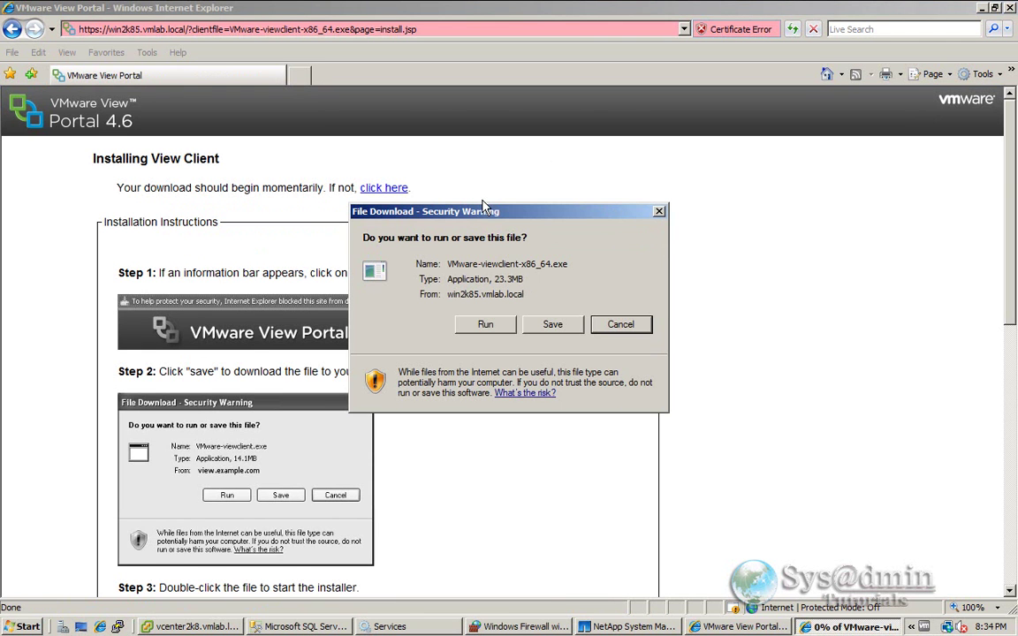
click(485, 325)
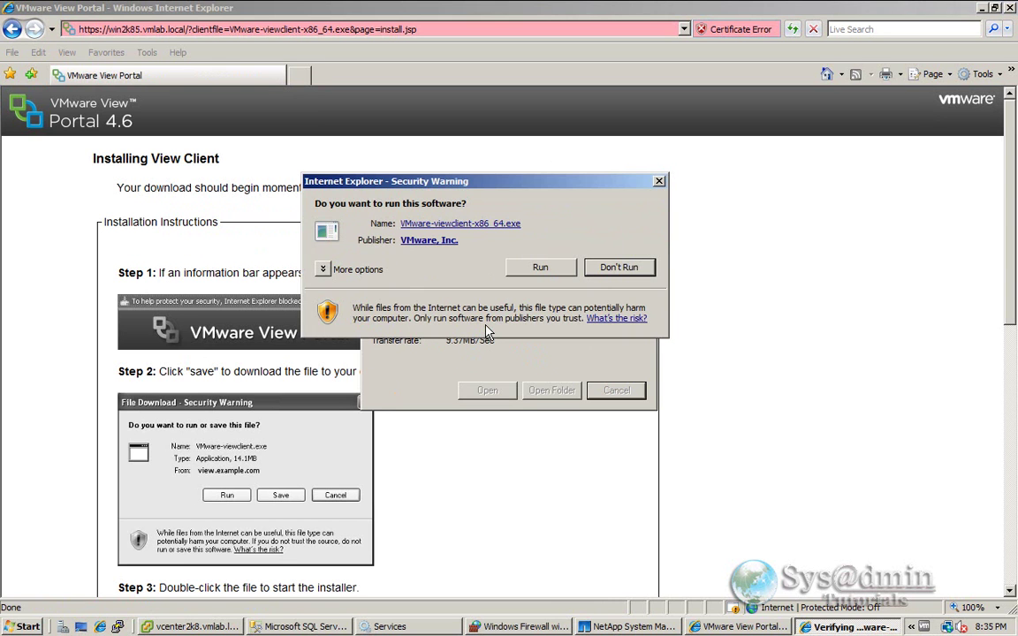
click(538, 267)
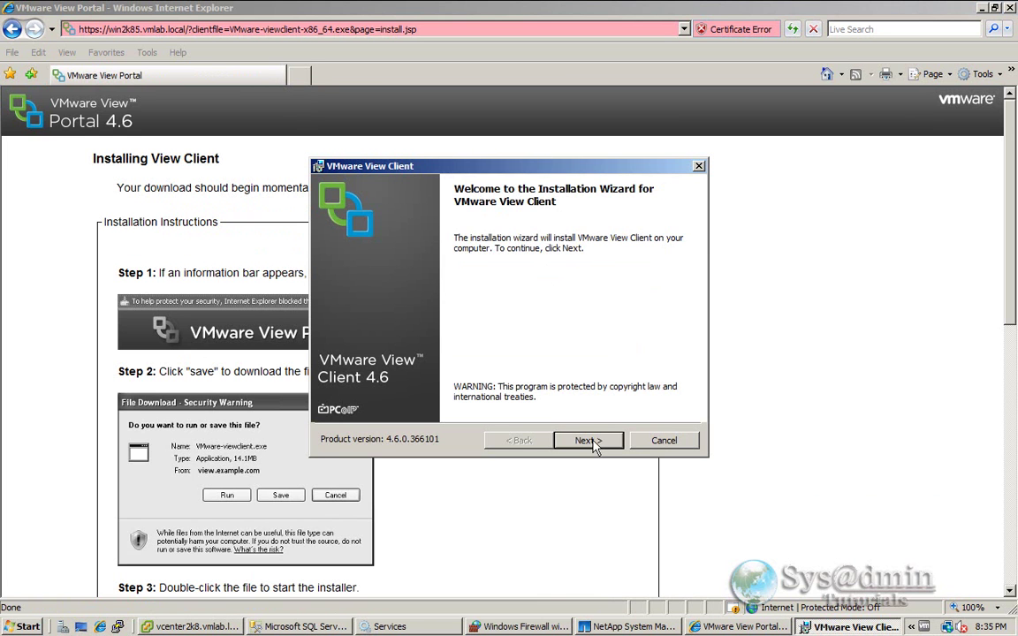
Step: Pass the welcome and patent pages, accept the licence terms, and keep default Custom Setup features
click(590, 442)
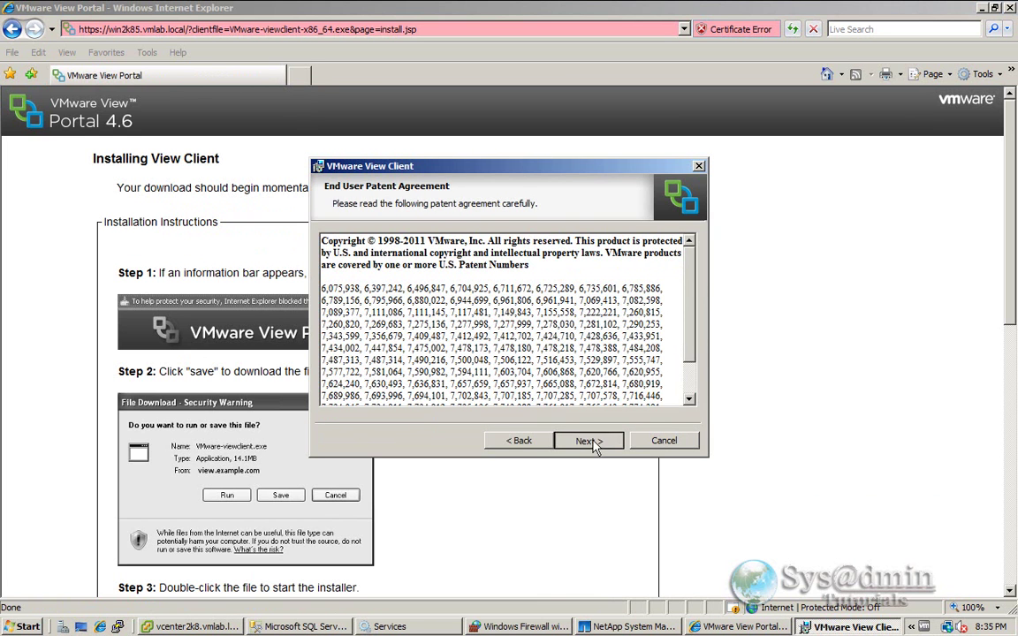
click(592, 443)
click(364, 389)
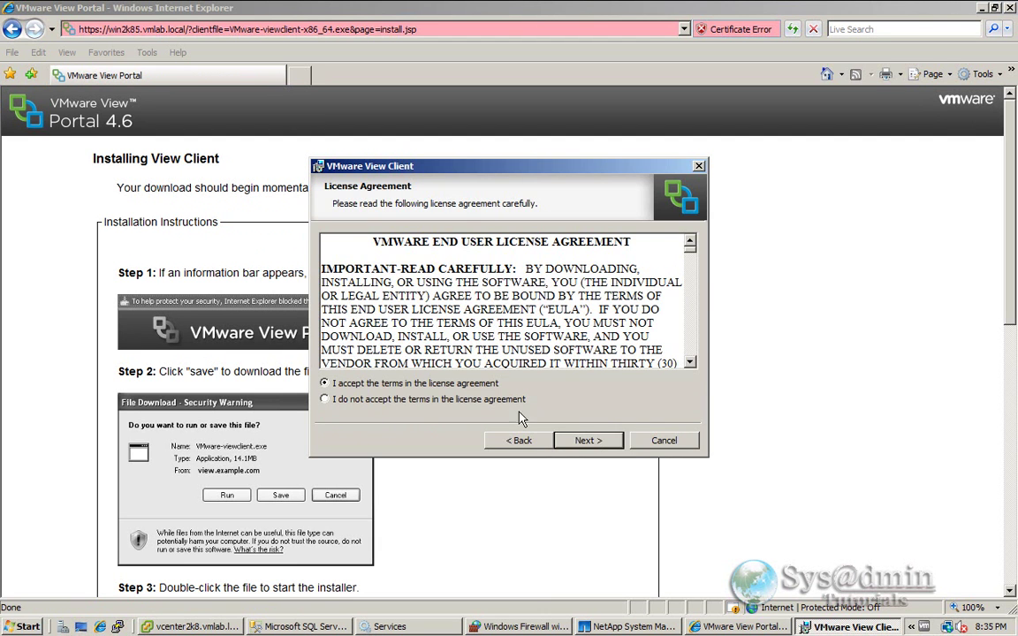
click(592, 442)
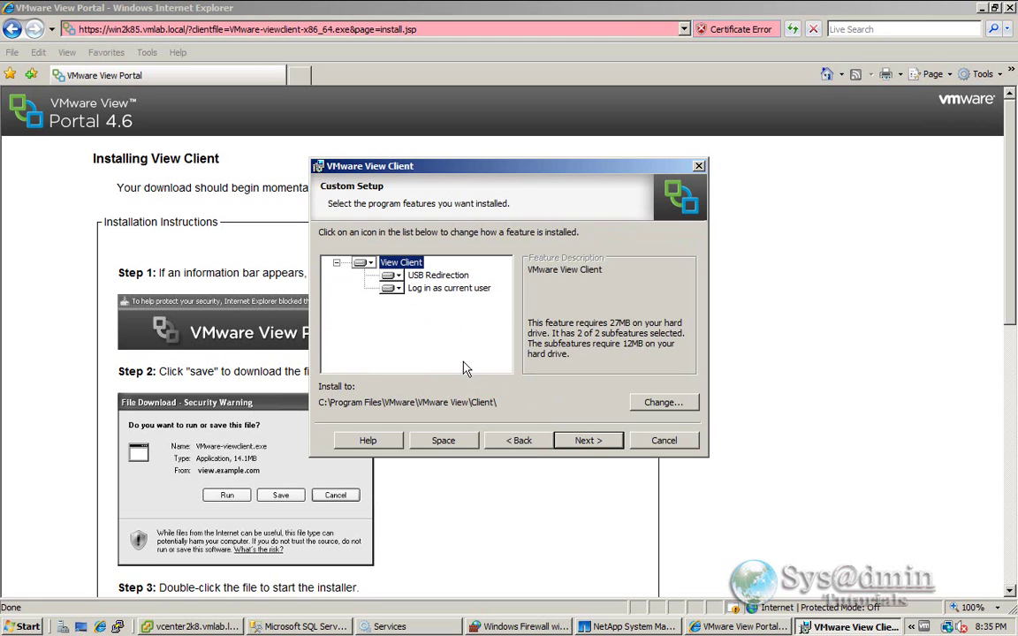
click(591, 443)
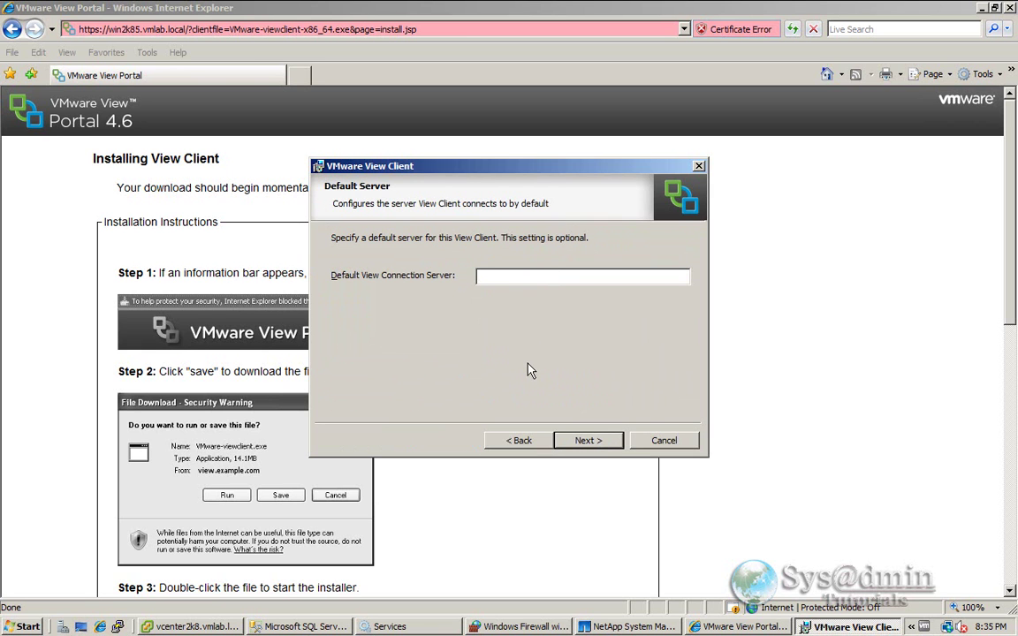
Step: Set default server win2k85.vmlab.local, keep single sign-on defaults, skip Quick Launch shortcut, and install
text(win2k85.vmlab.local)
click(601, 446)
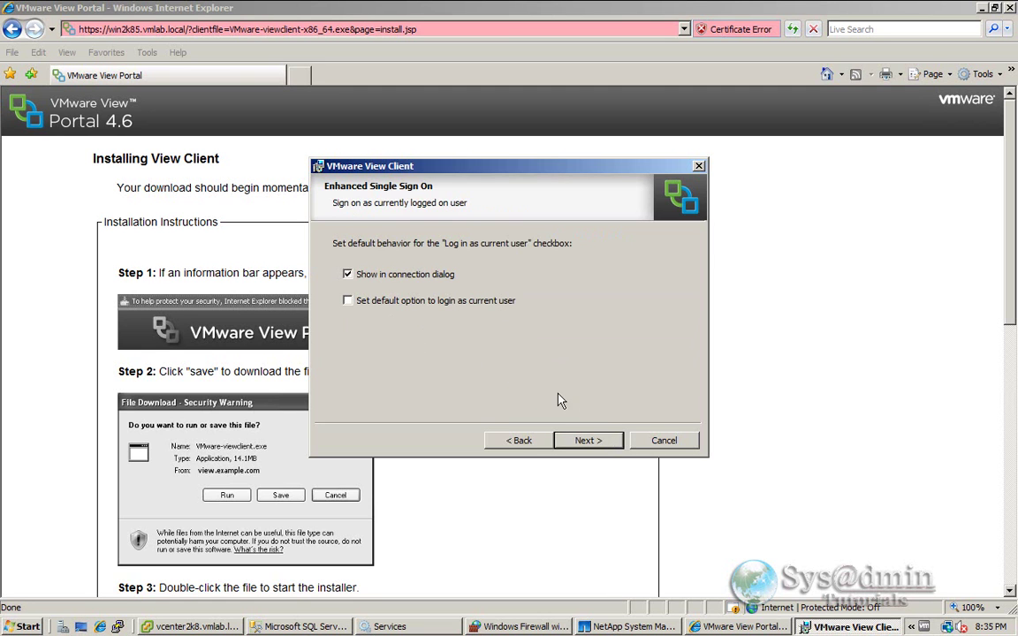
click(606, 440)
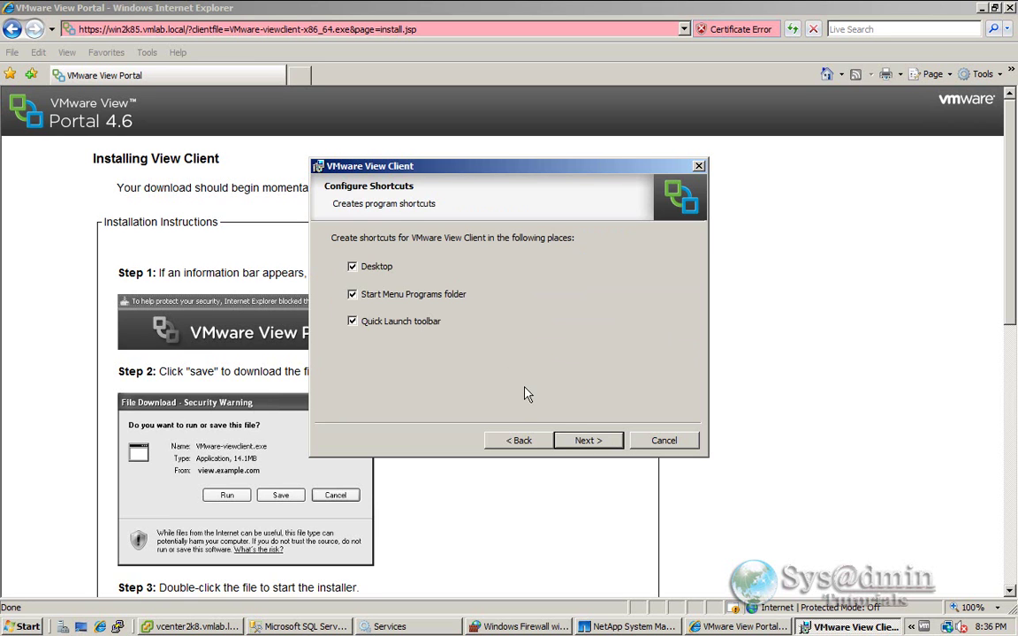
click(352, 322)
click(603, 445)
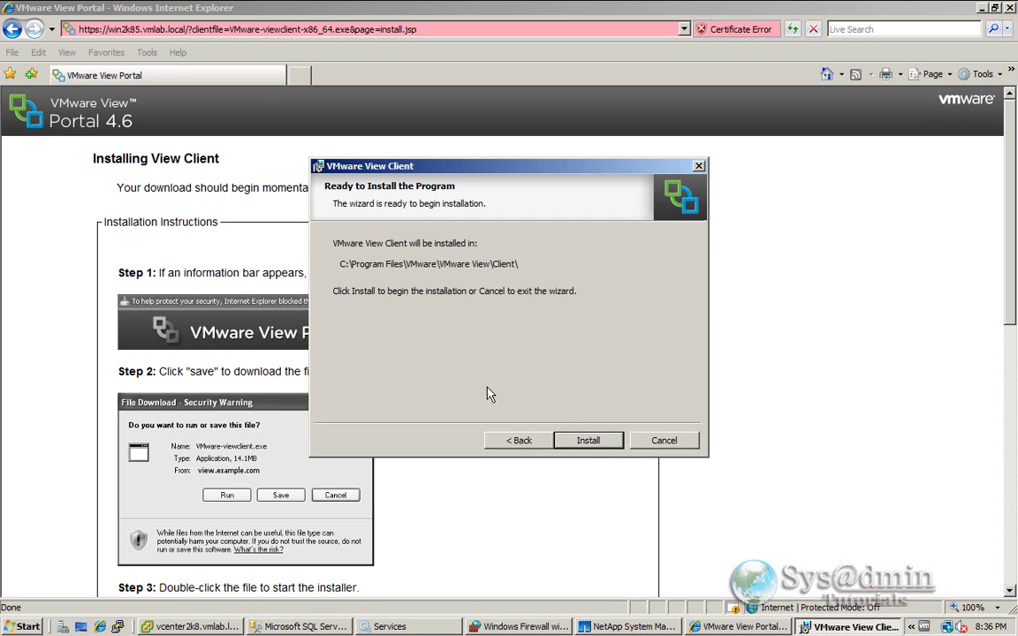
click(598, 445)
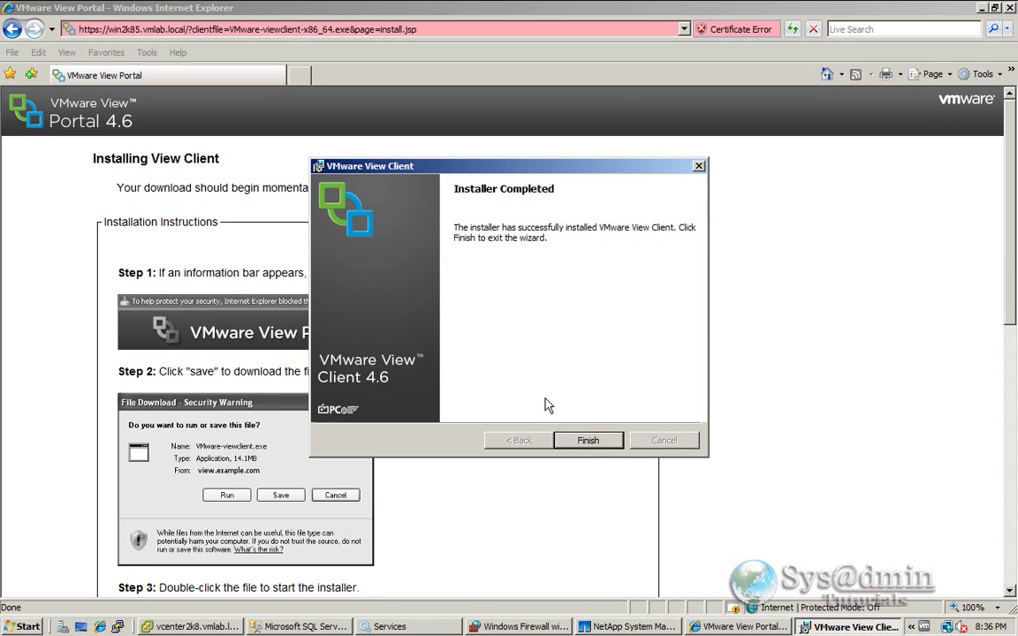
Step: Close the completed installer and select the VMware View Client desktop shortcut
click(588, 440)
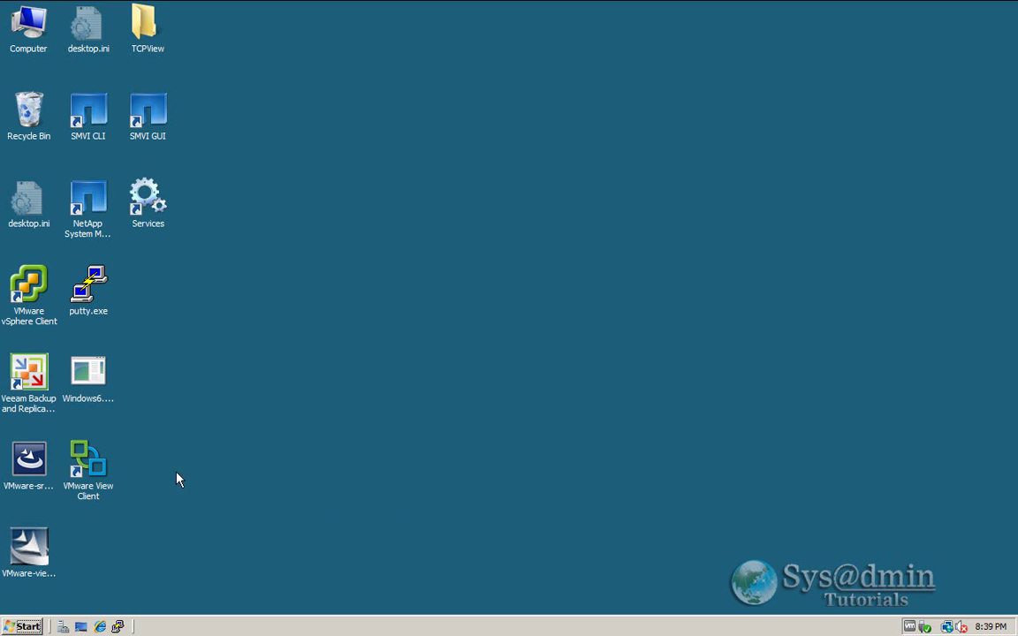
click(99, 469)
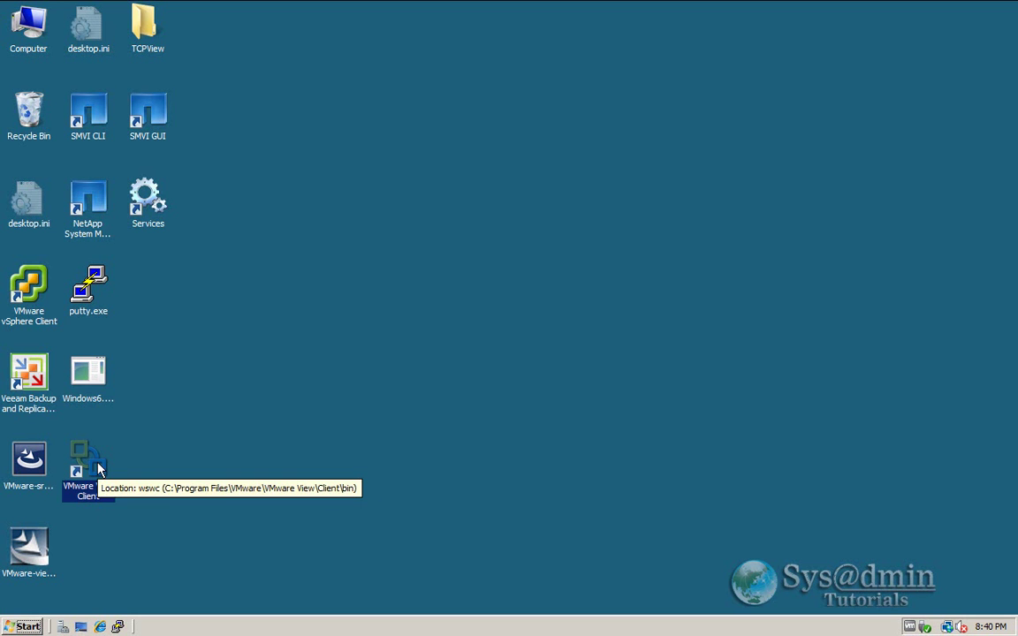
Step: Launch VMware View Client and connect to the win2k85.vmlab.local server
double_click(97, 469)
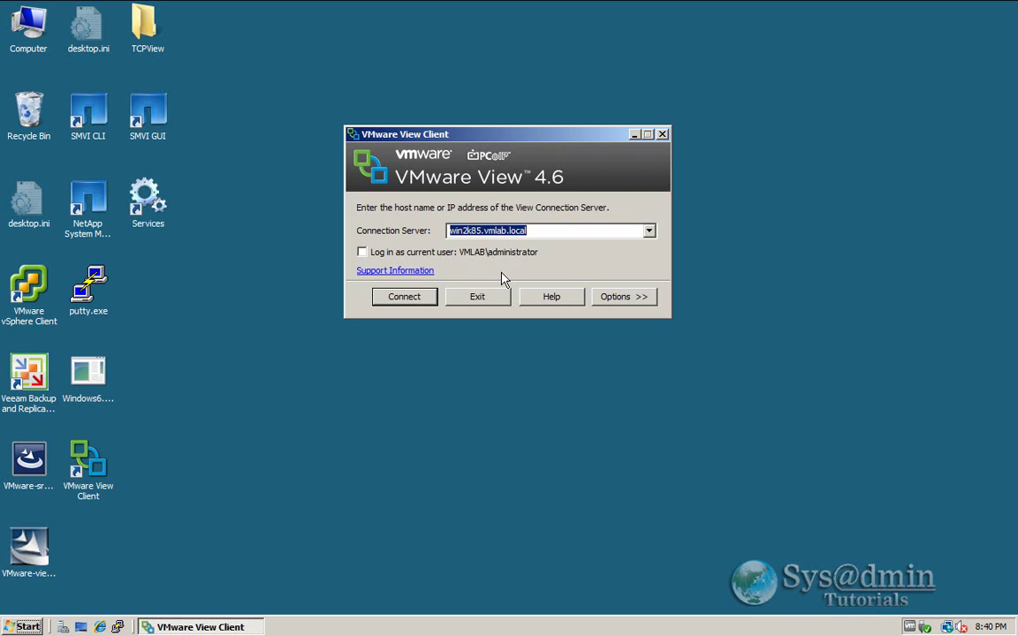
click(604, 297)
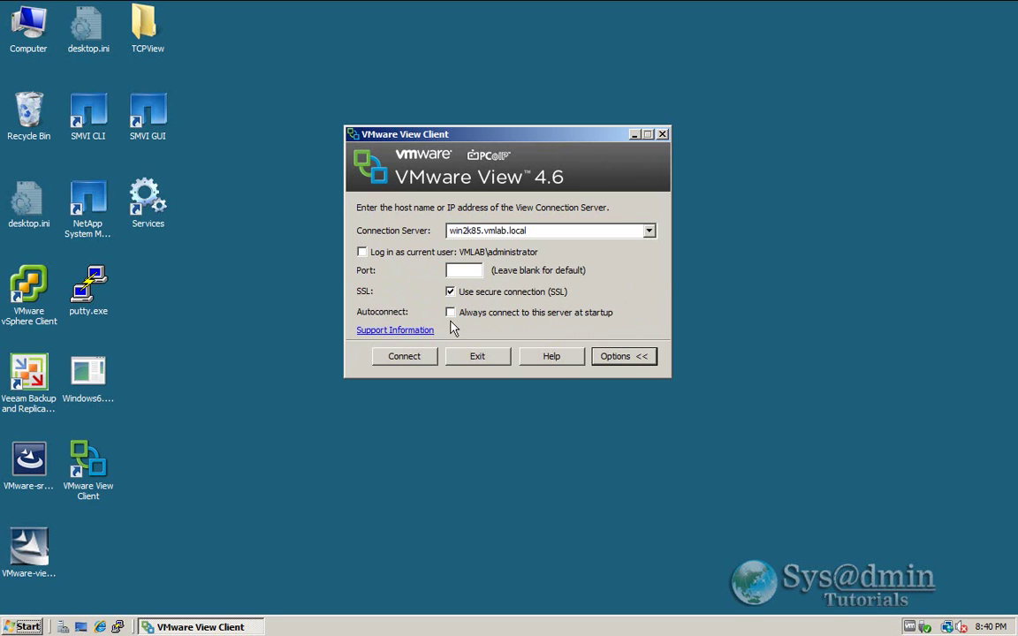
click(622, 357)
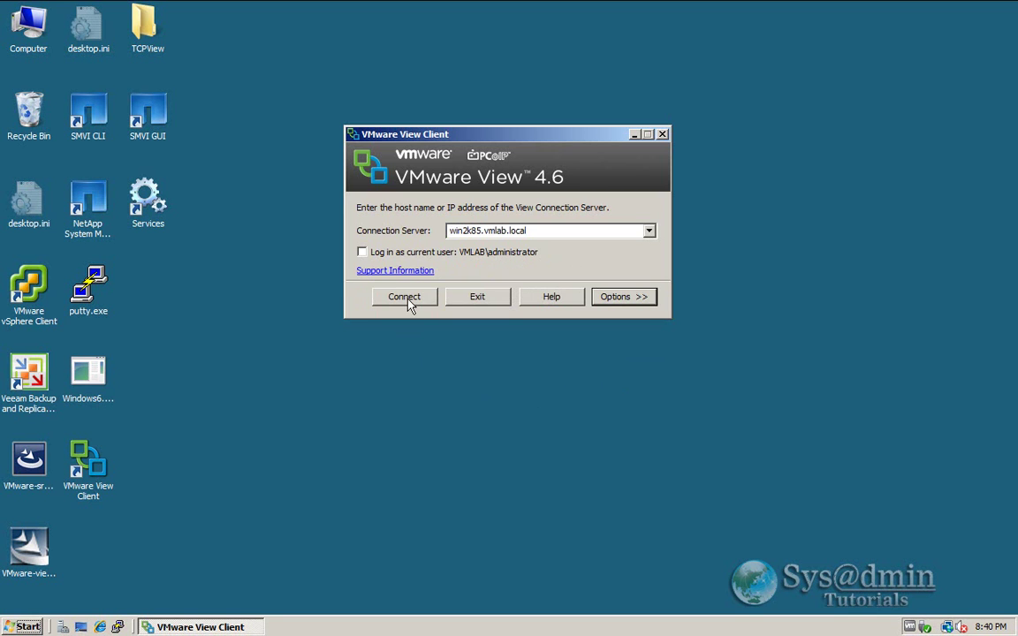
click(408, 300)
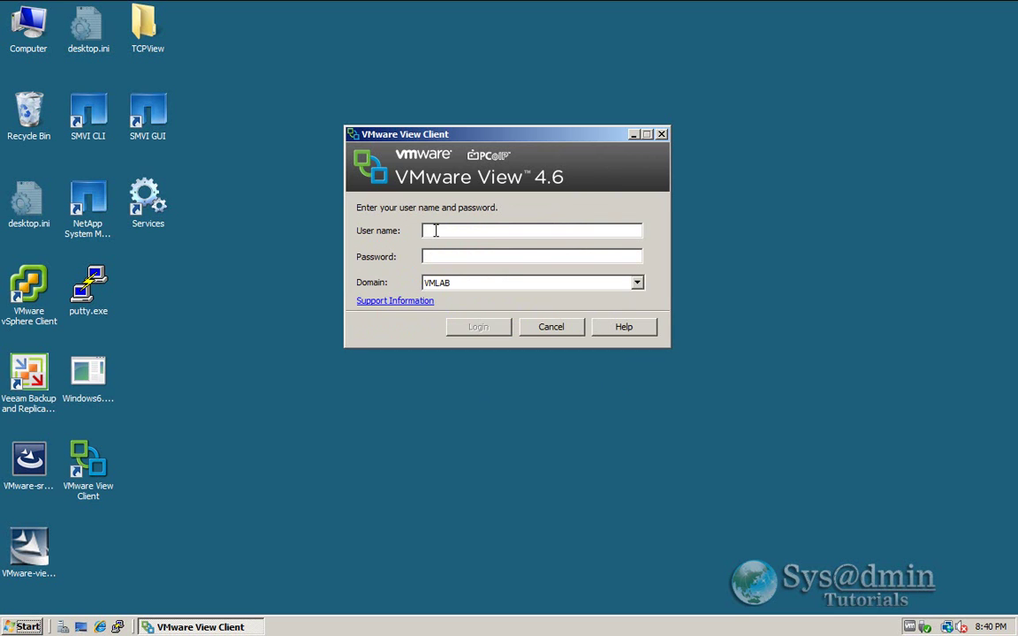
Step: Log in to domain VMLAB as administrator with the account password
text(administrator)
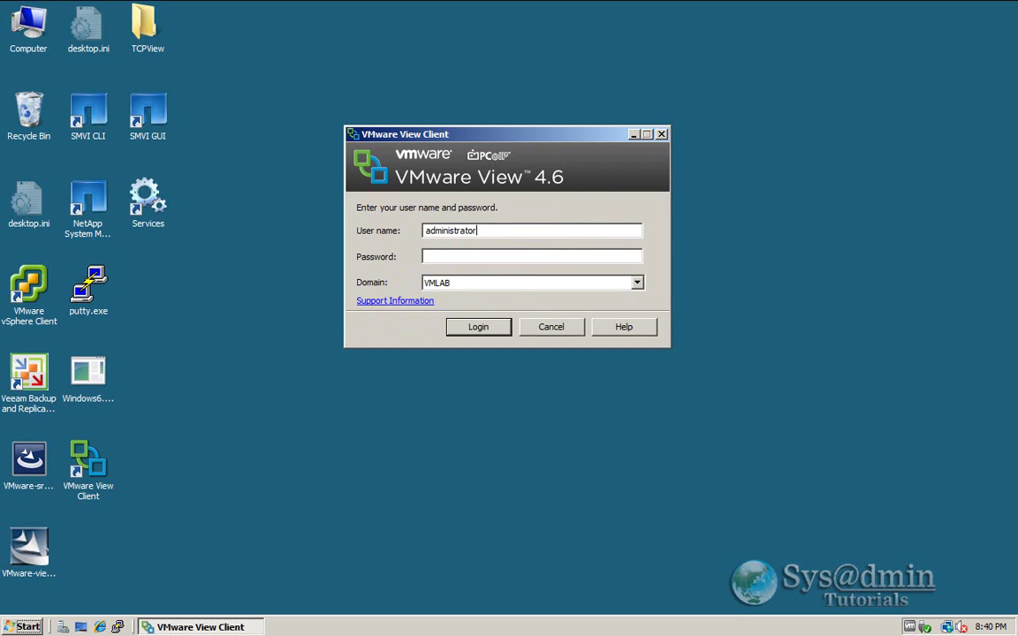
key(Tab)
text(**********)
click(479, 328)
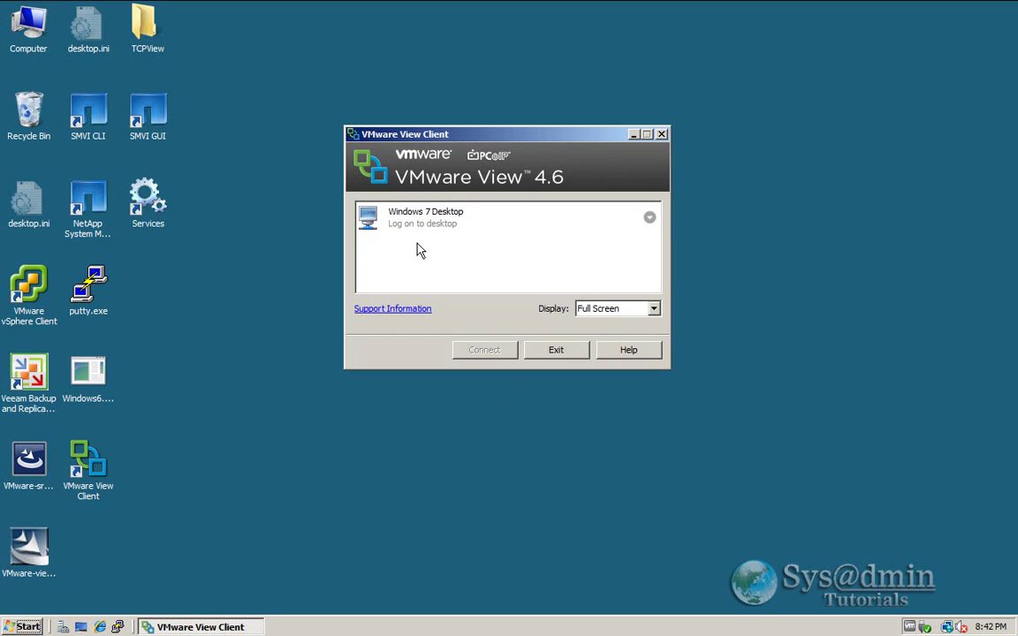
Step: Select Windows 7 Desktop and keep its display setting at Full Screen
click(650, 218)
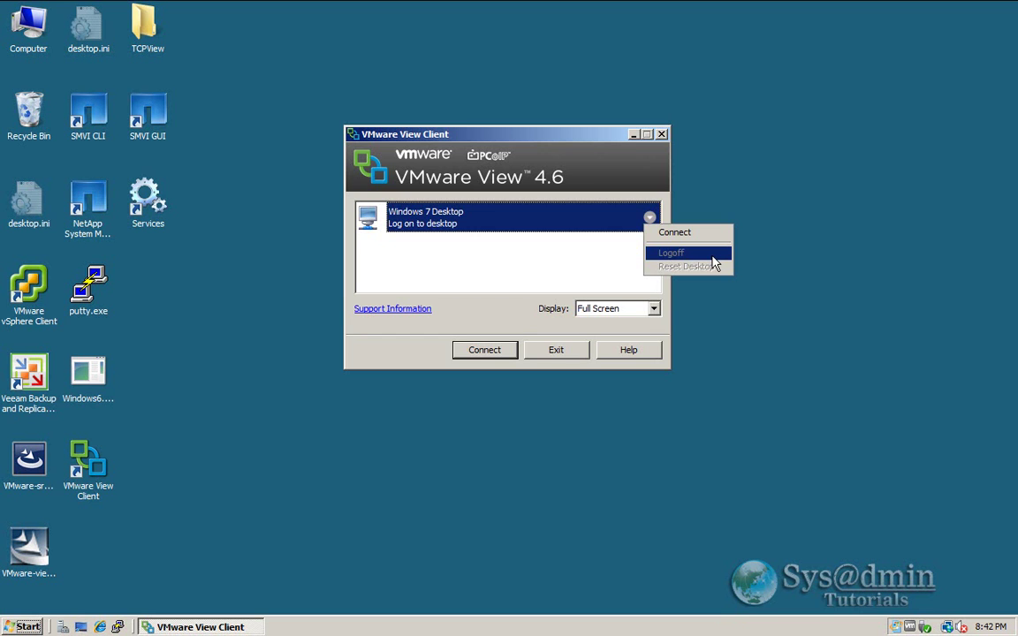
click(524, 246)
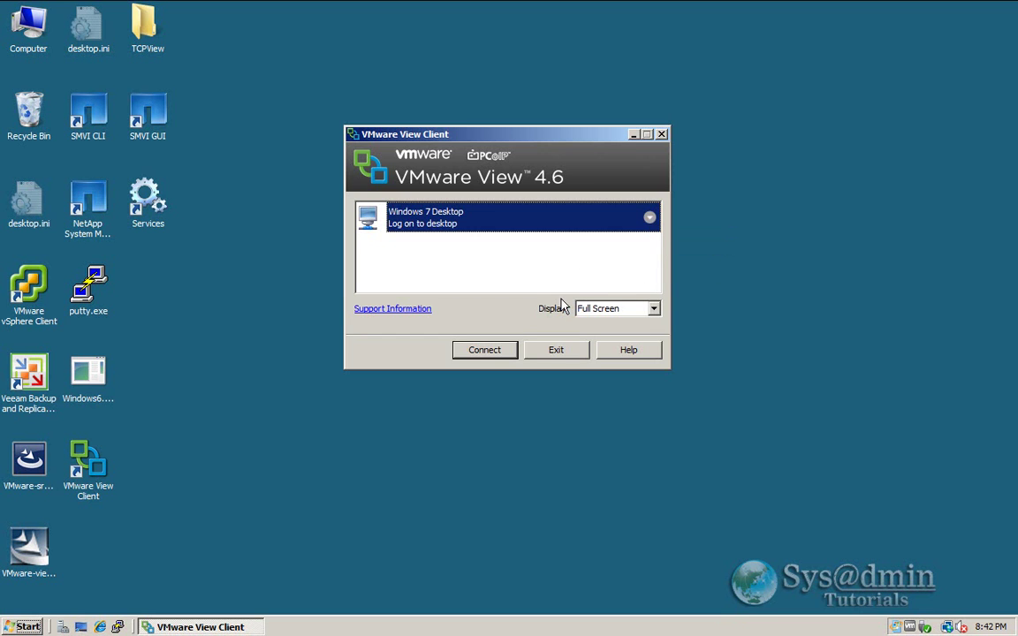
click(653, 309)
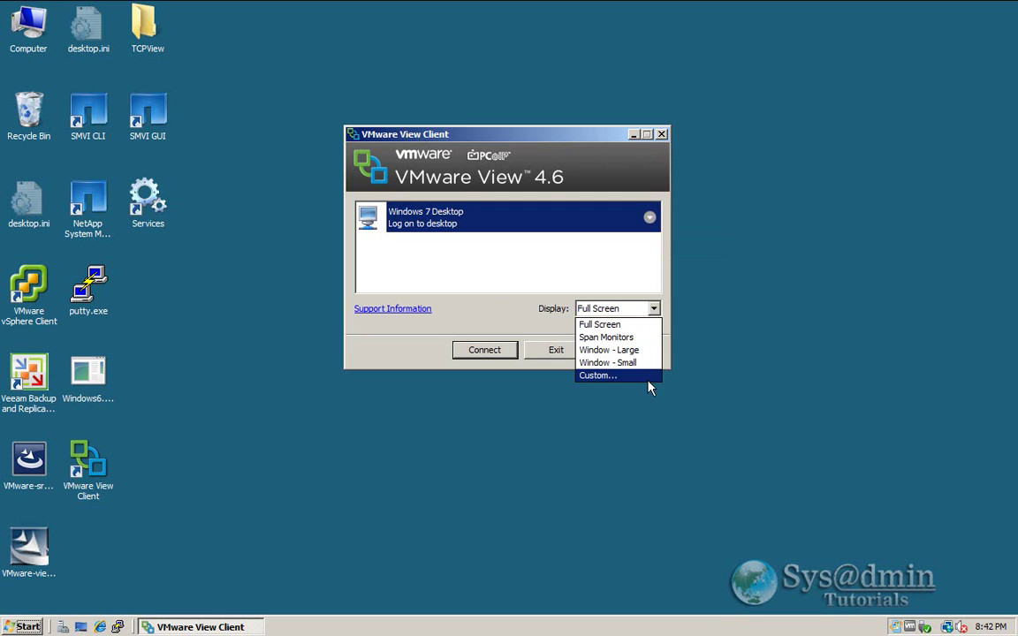
click(599, 324)
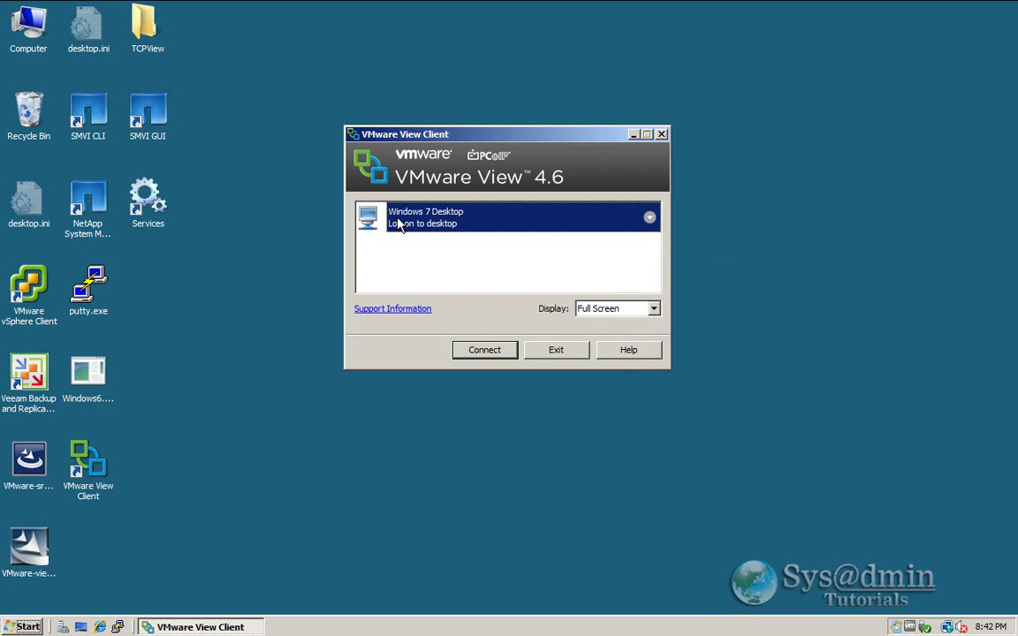